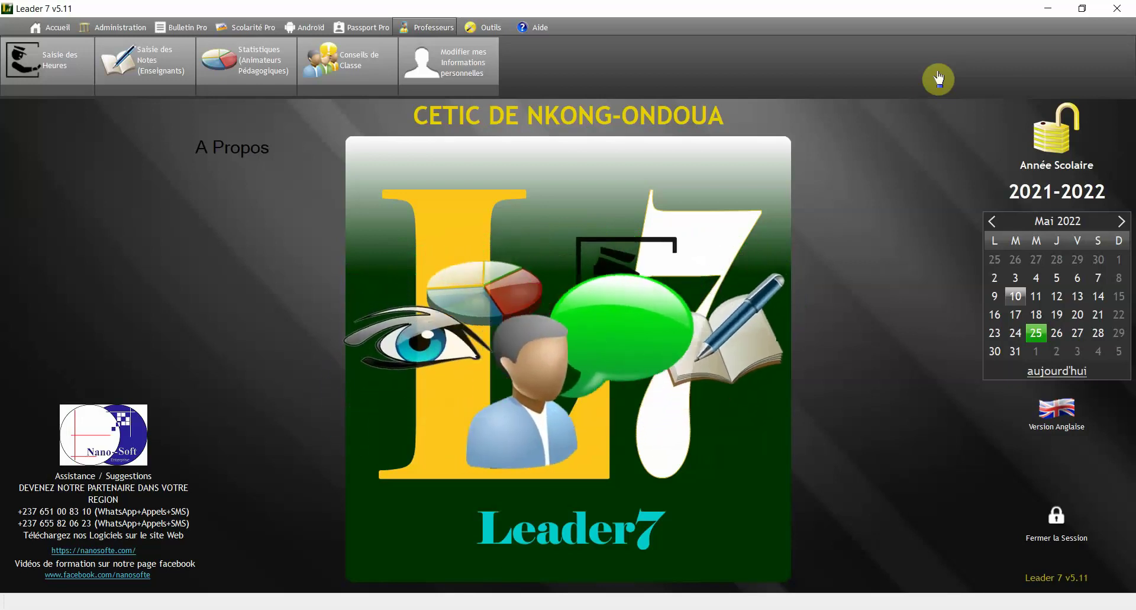
# Step: Open the class management and examine the higher class and minimum admission average set for the first-year classes, starting with 1ere année ELEQ
pyautogui.click(114, 29)
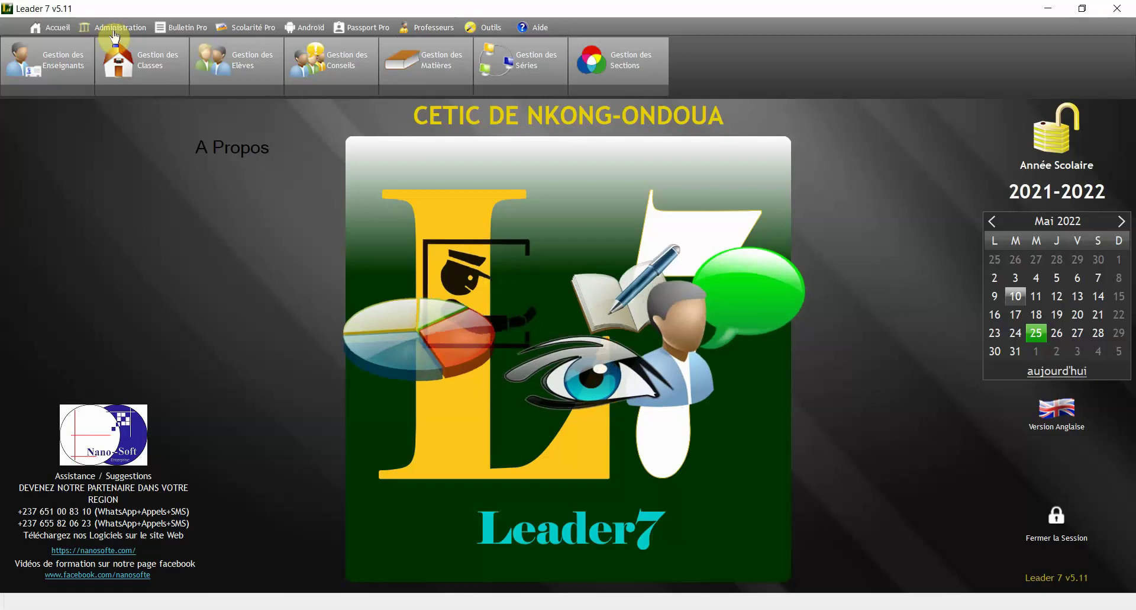
pyautogui.click(133, 62)
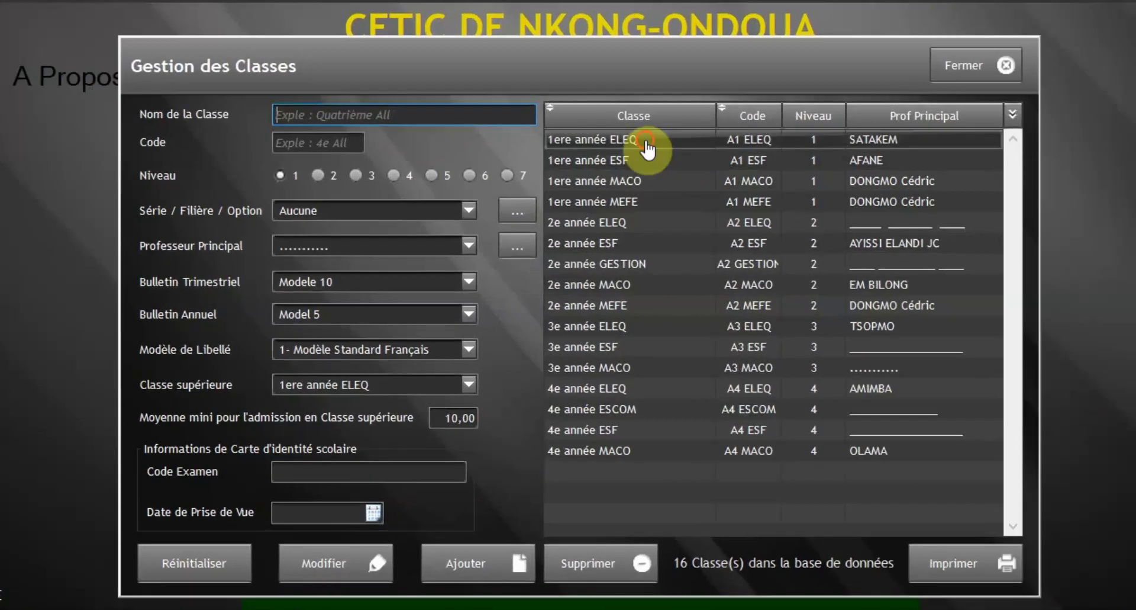
pyautogui.click(647, 145)
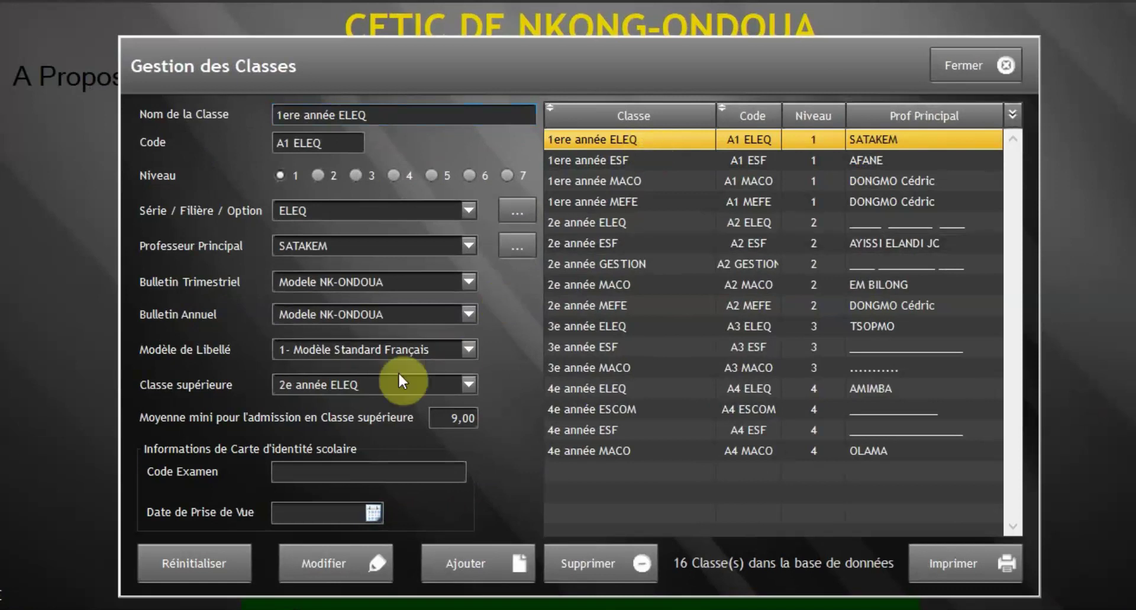
pyautogui.click(470, 384)
pyautogui.click(470, 385)
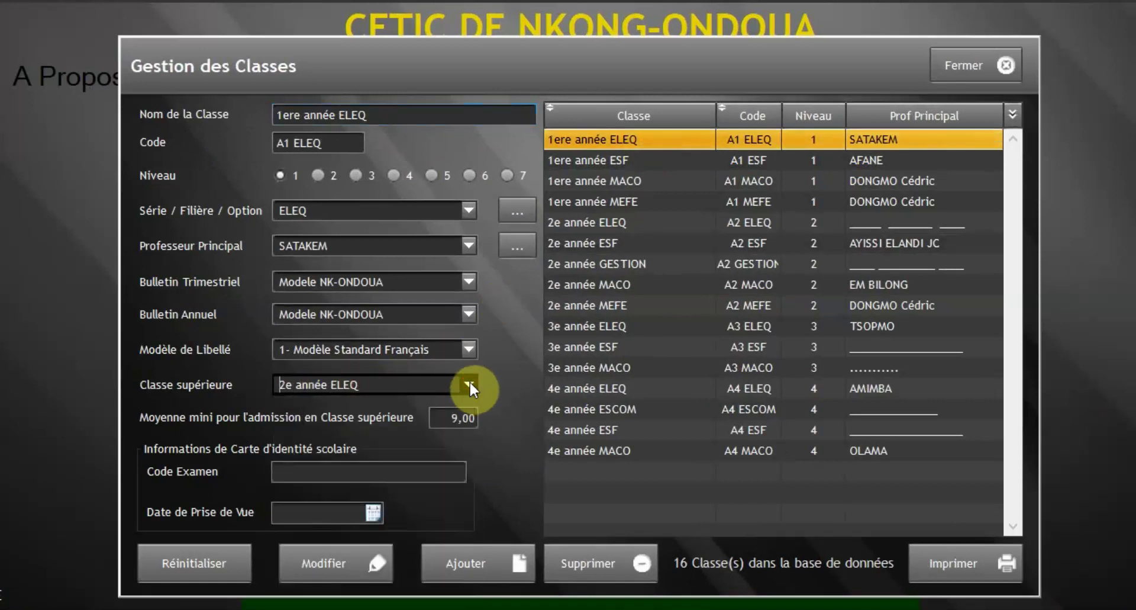
pyautogui.click(462, 415)
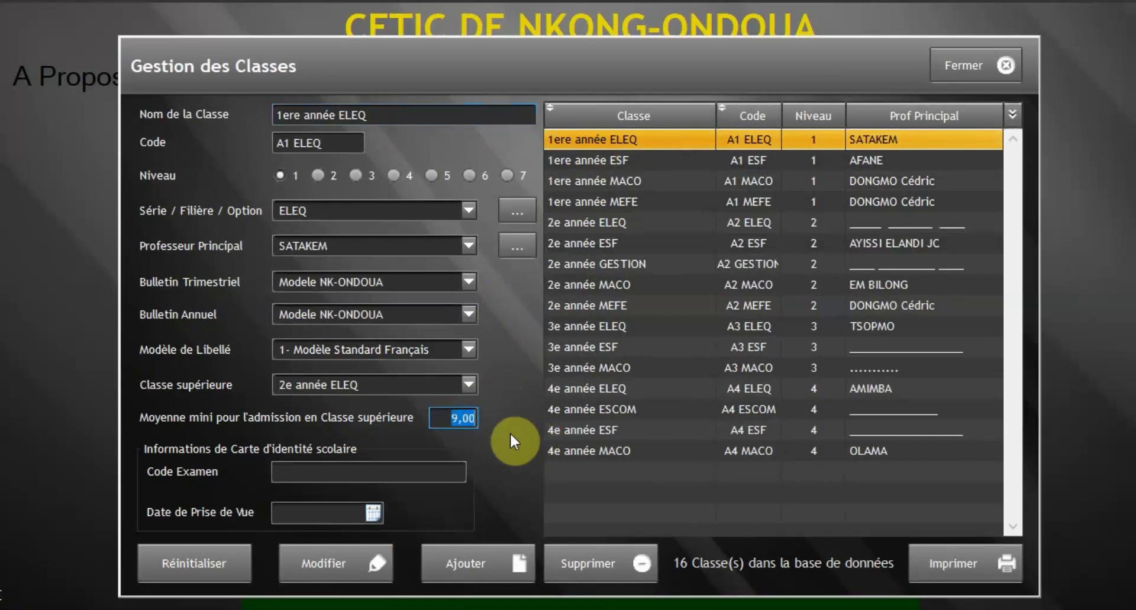
pyautogui.click(598, 161)
pyautogui.click(599, 183)
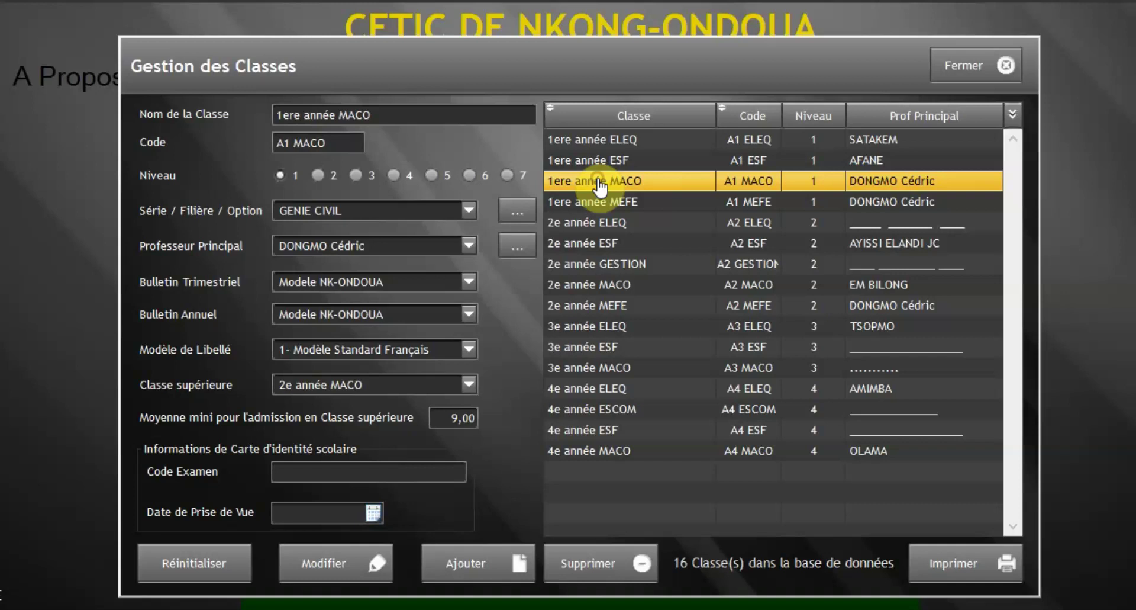
pyautogui.click(601, 140)
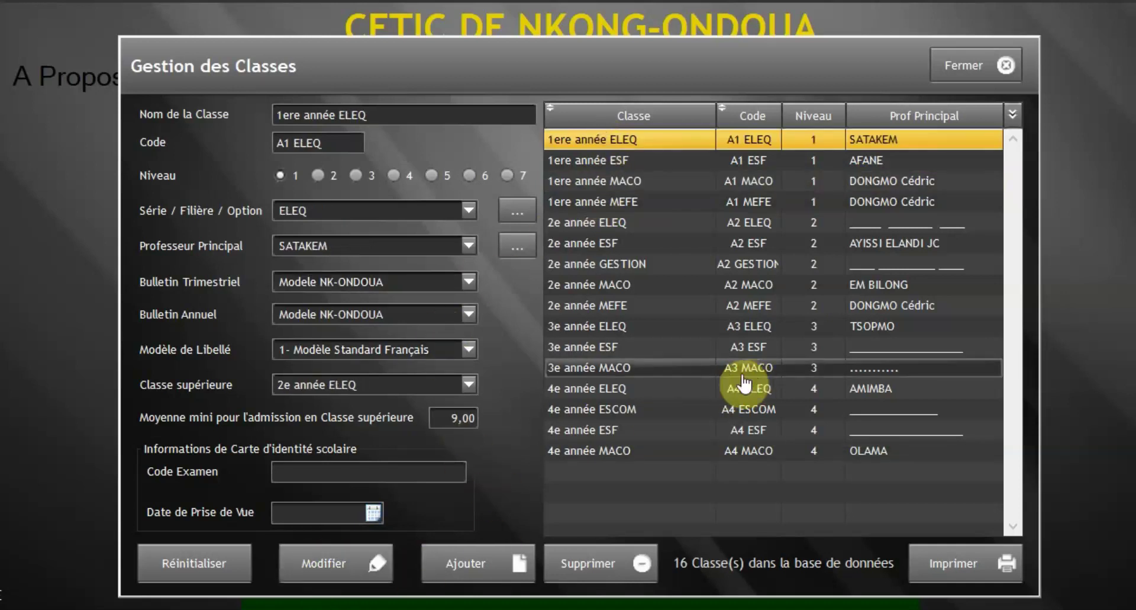
# Step: Set the higher class of 4e année ELEQ to 4e année ELEQ, save the modification and close the class management
pyautogui.click(651, 395)
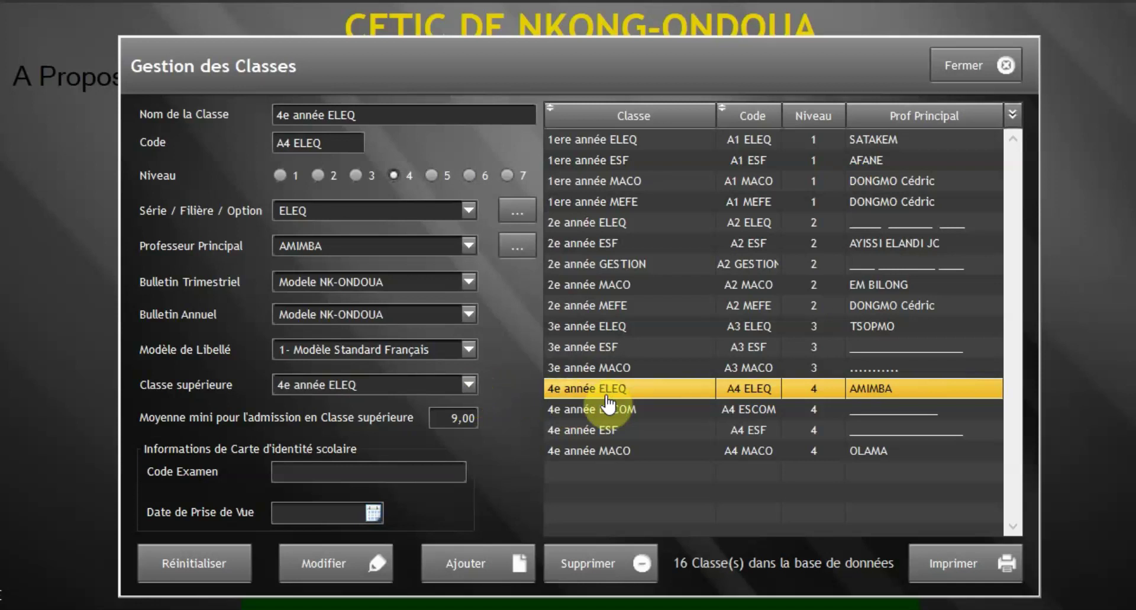
pyautogui.click(469, 384)
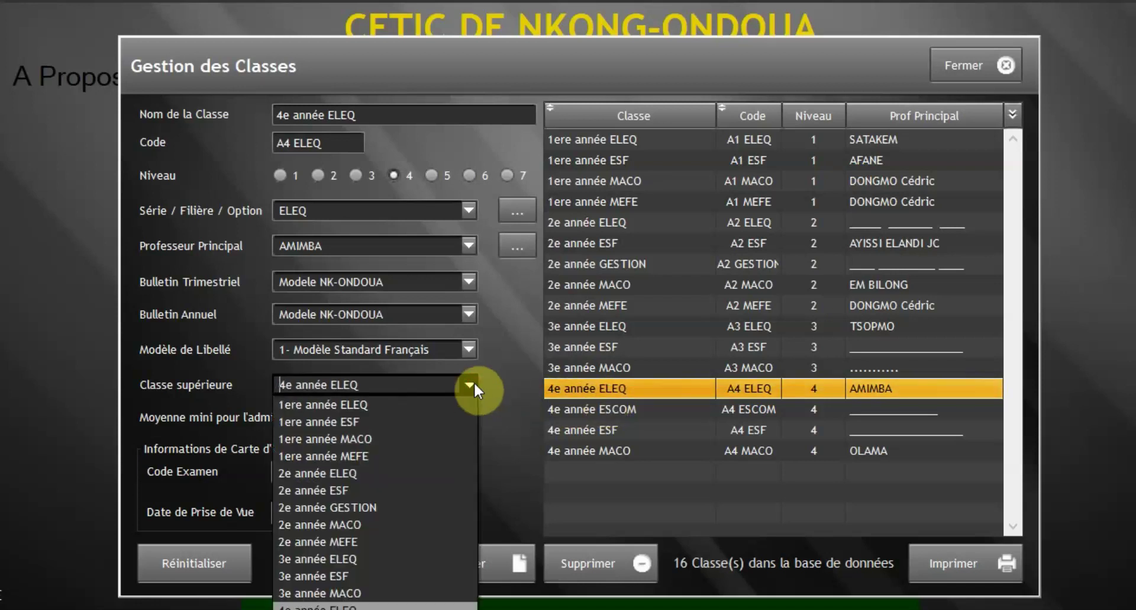
pyautogui.click(409, 607)
pyautogui.click(331, 565)
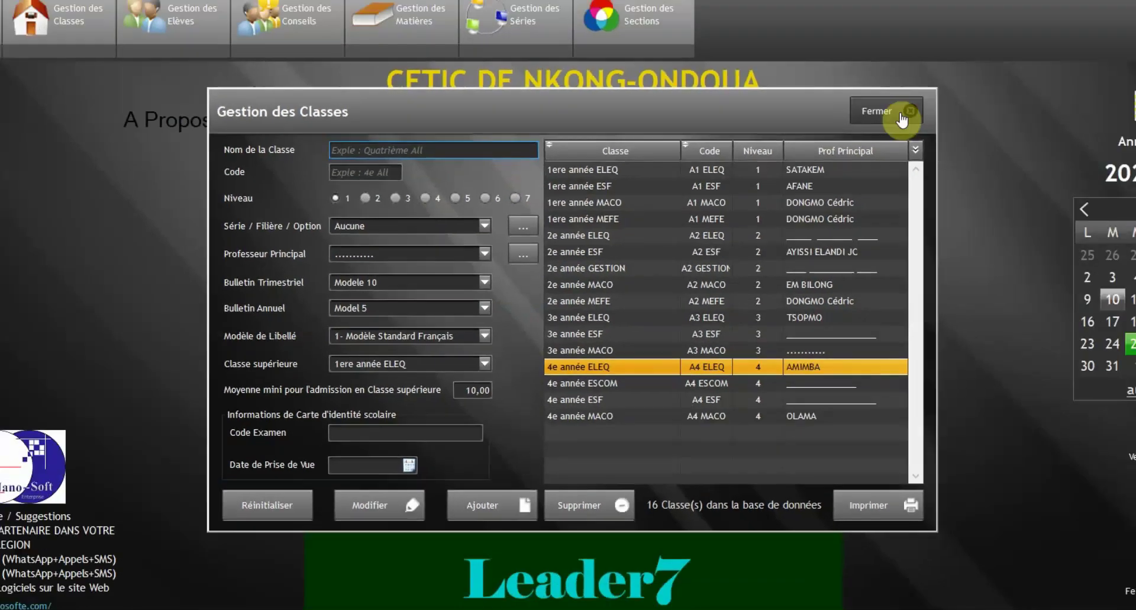
pyautogui.click(902, 118)
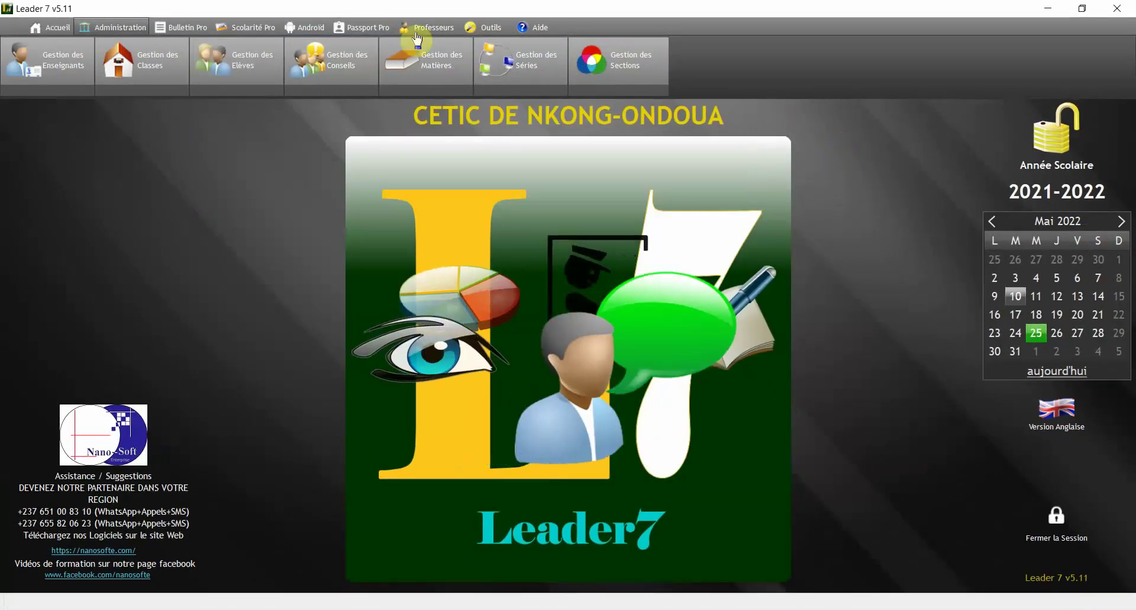
# Step: Open the class council decisions for 2e année MACO and set the council period to FIN D'ANNEE
pyautogui.click(432, 28)
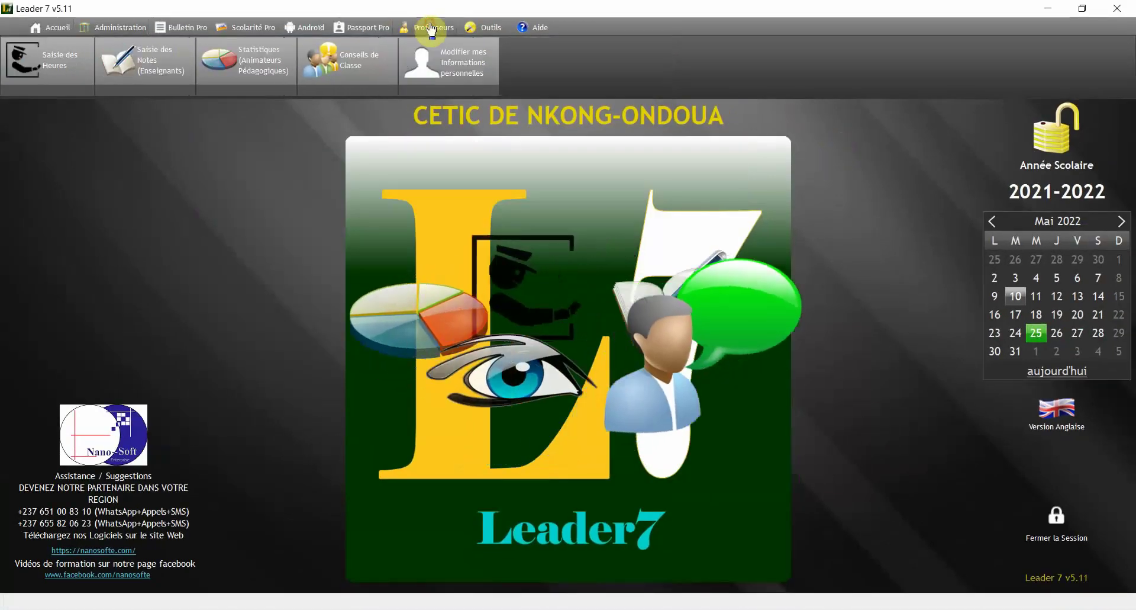
pyautogui.click(347, 72)
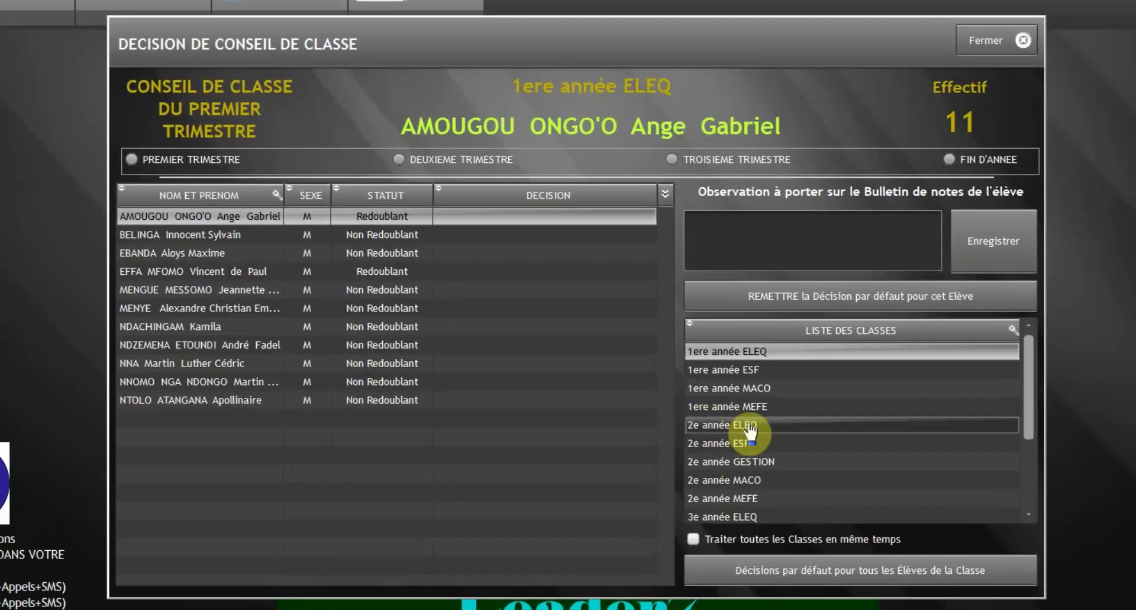
pyautogui.click(749, 426)
pyautogui.click(747, 444)
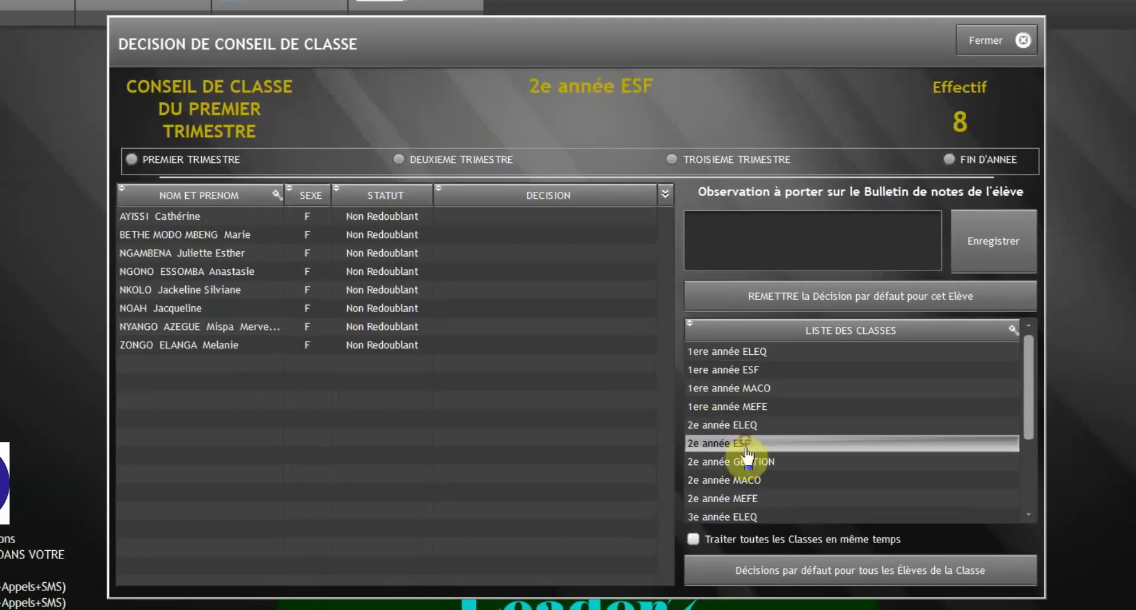
pyautogui.click(746, 482)
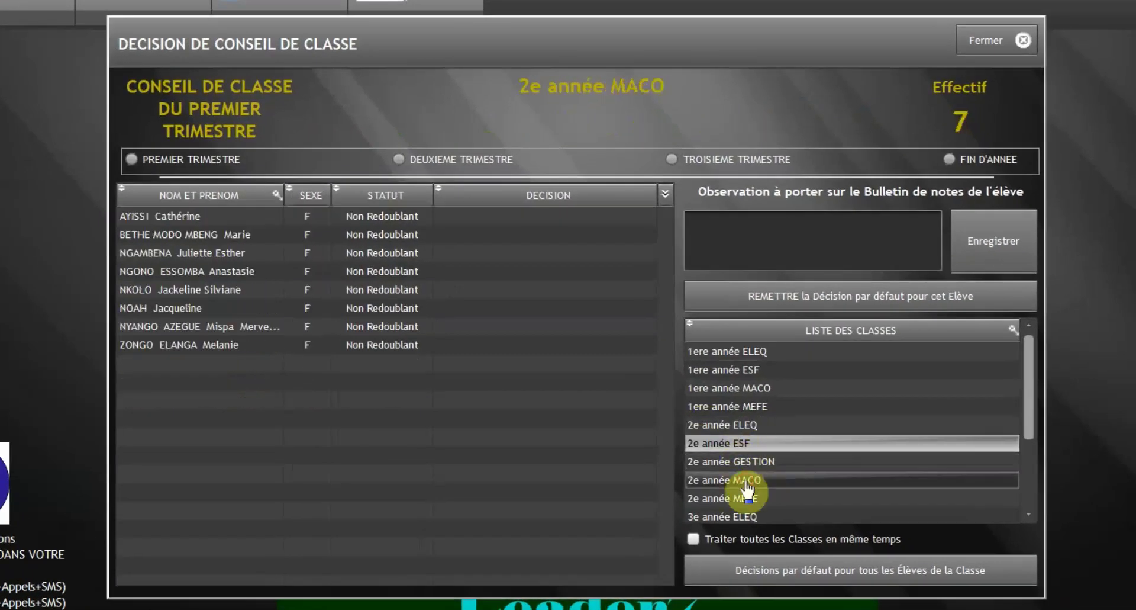
pyautogui.click(949, 161)
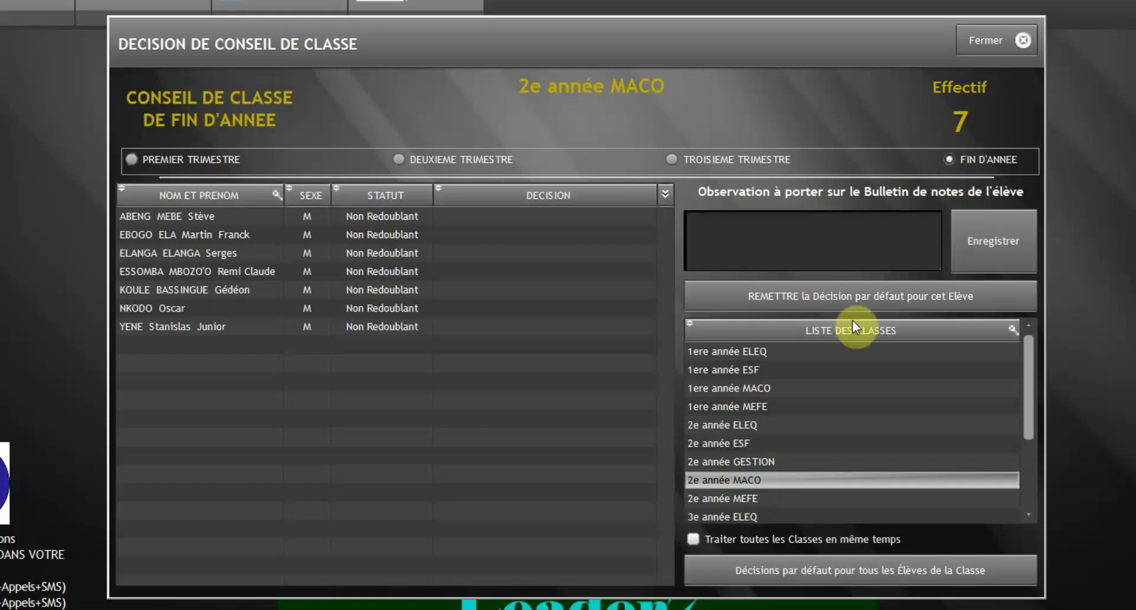
pyautogui.click(755, 464)
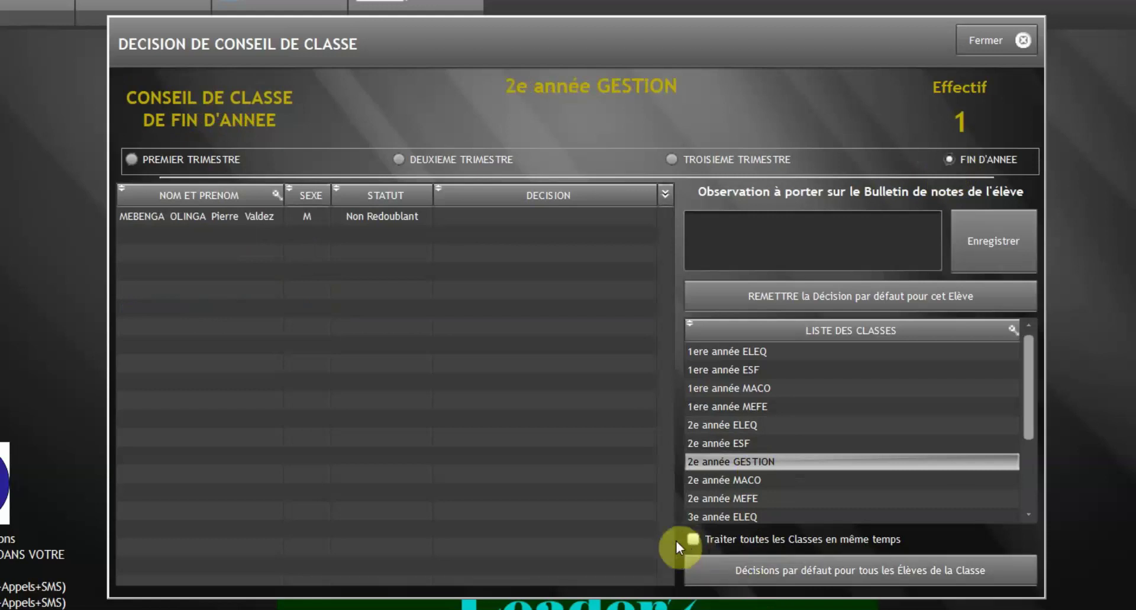
pyautogui.click(698, 541)
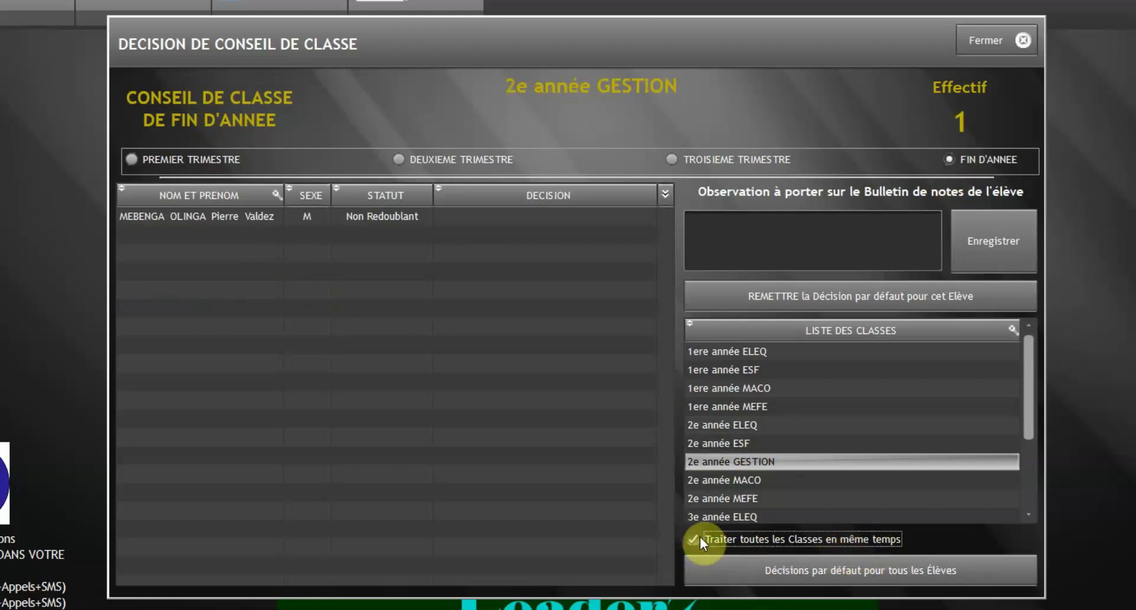
pyautogui.click(693, 541)
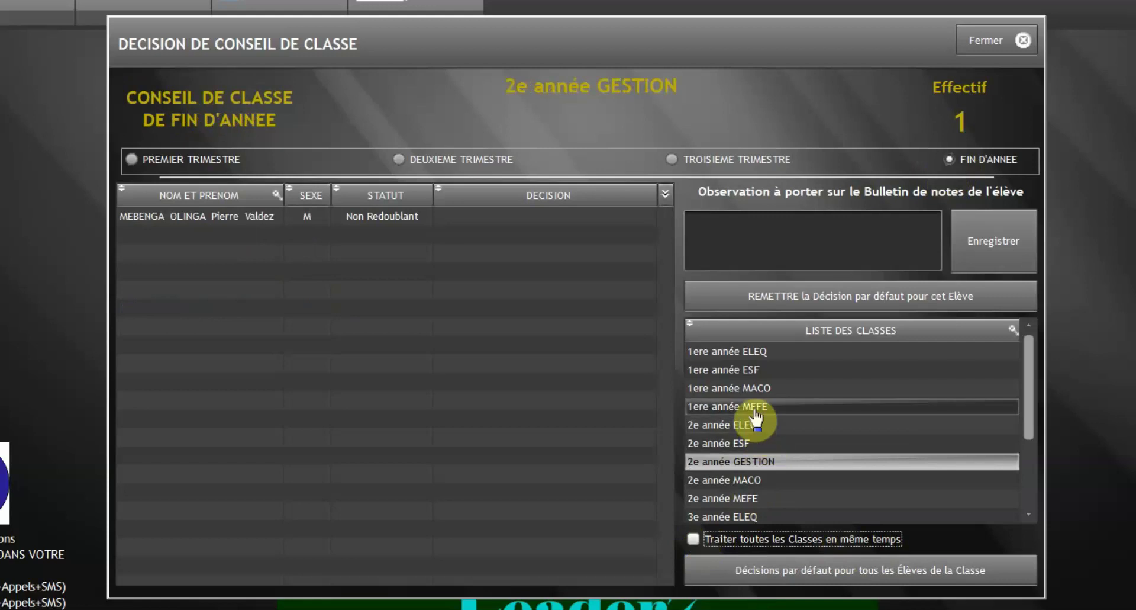
# Step: Generate the default end-of-year council decisions for all students of 1ere année ELEQ
pyautogui.click(778, 355)
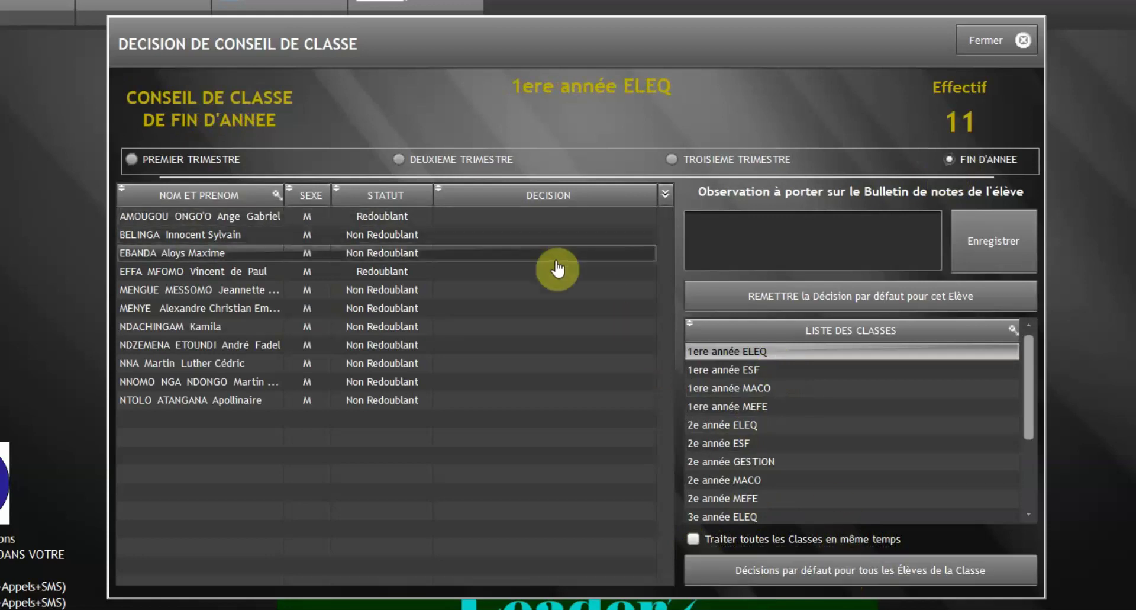
pyautogui.click(553, 400)
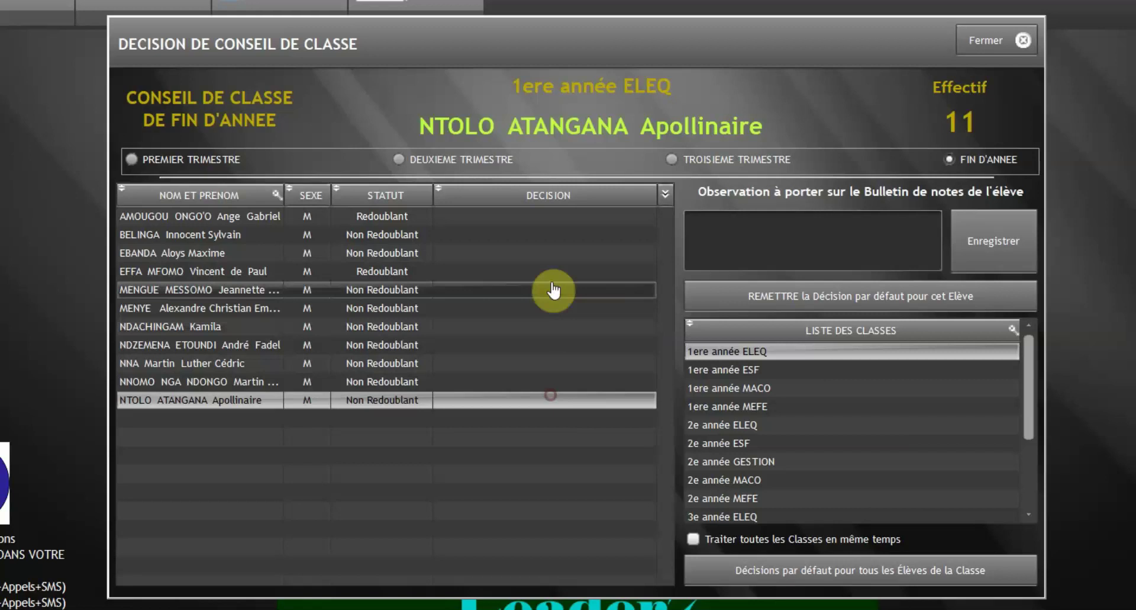
pyautogui.click(552, 286)
pyautogui.click(556, 217)
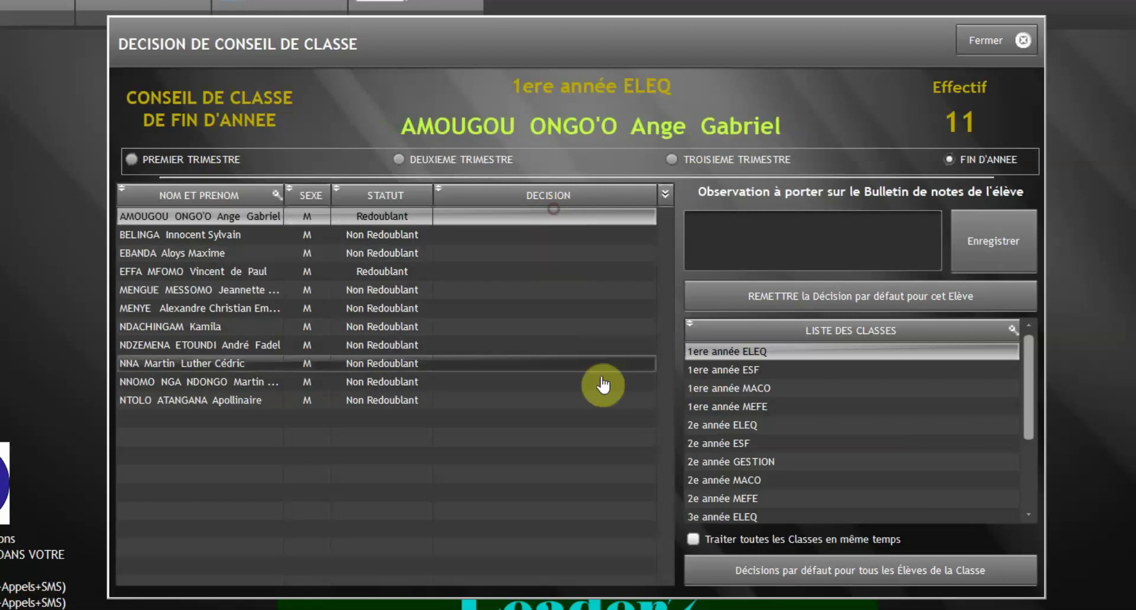
pyautogui.click(768, 354)
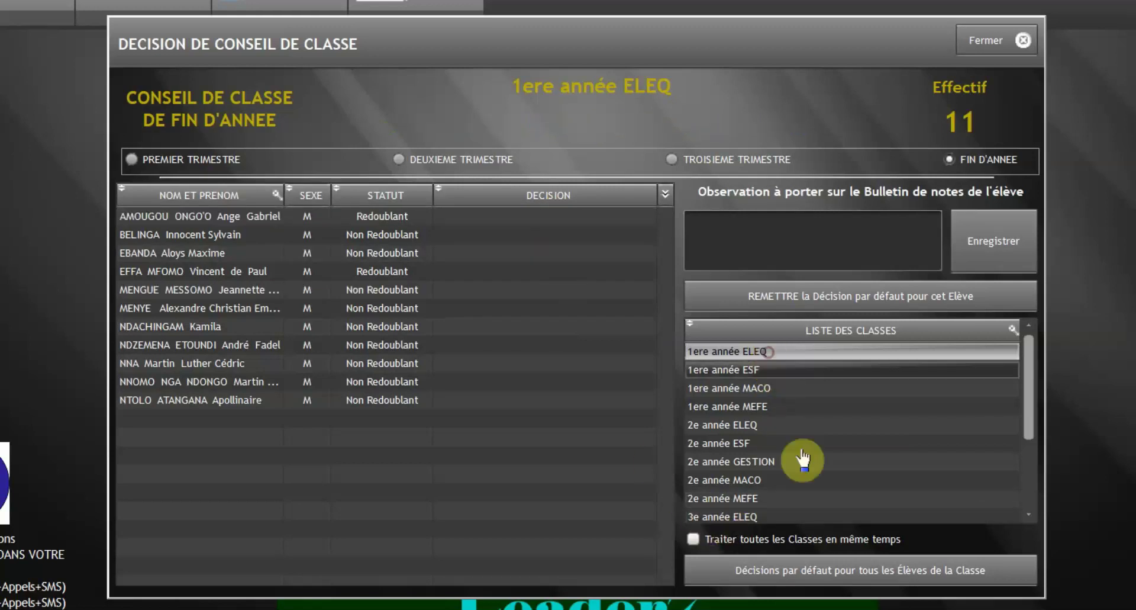
pyautogui.click(813, 578)
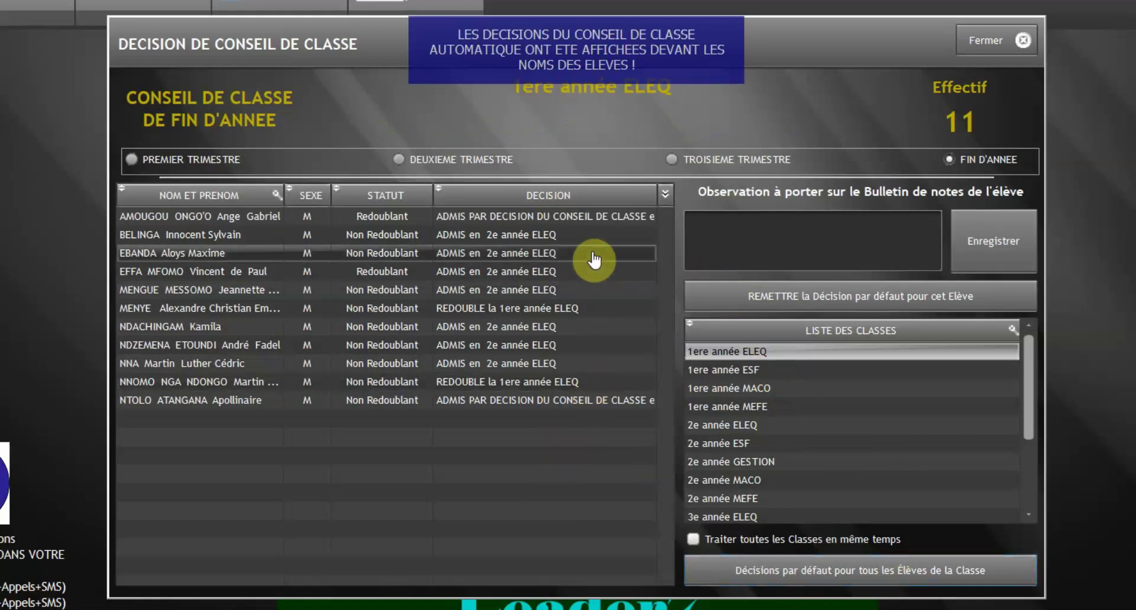
# Step: Examine the default decisions of individual 1ere année ELEQ students, comparing admitted and repeating cases
pyautogui.click(470, 241)
pyautogui.click(507, 254)
pyautogui.click(508, 309)
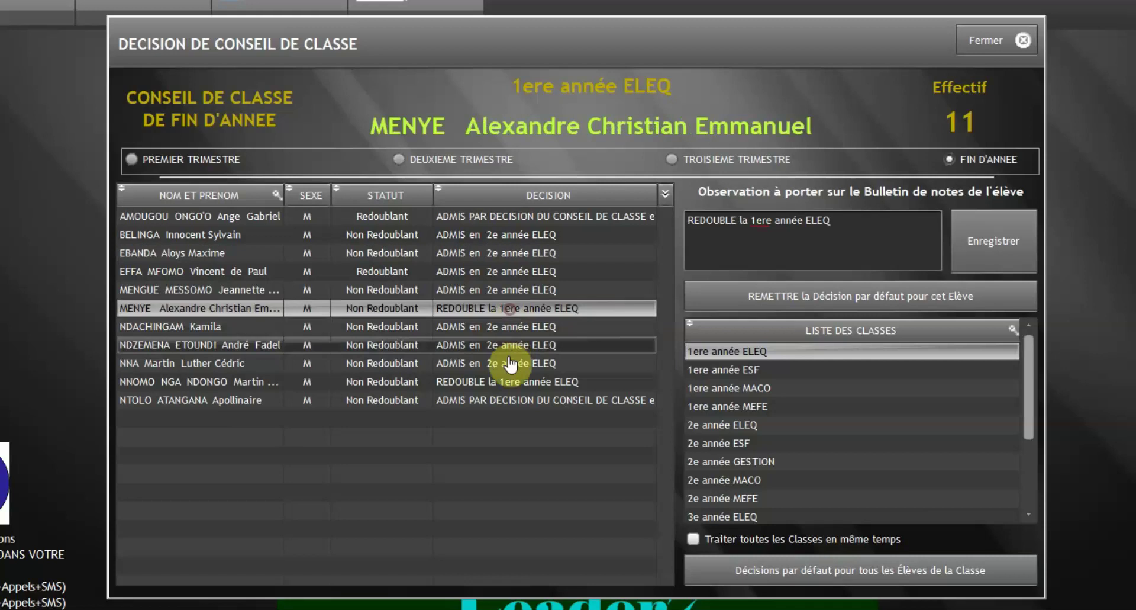
pyautogui.click(510, 364)
pyautogui.click(506, 383)
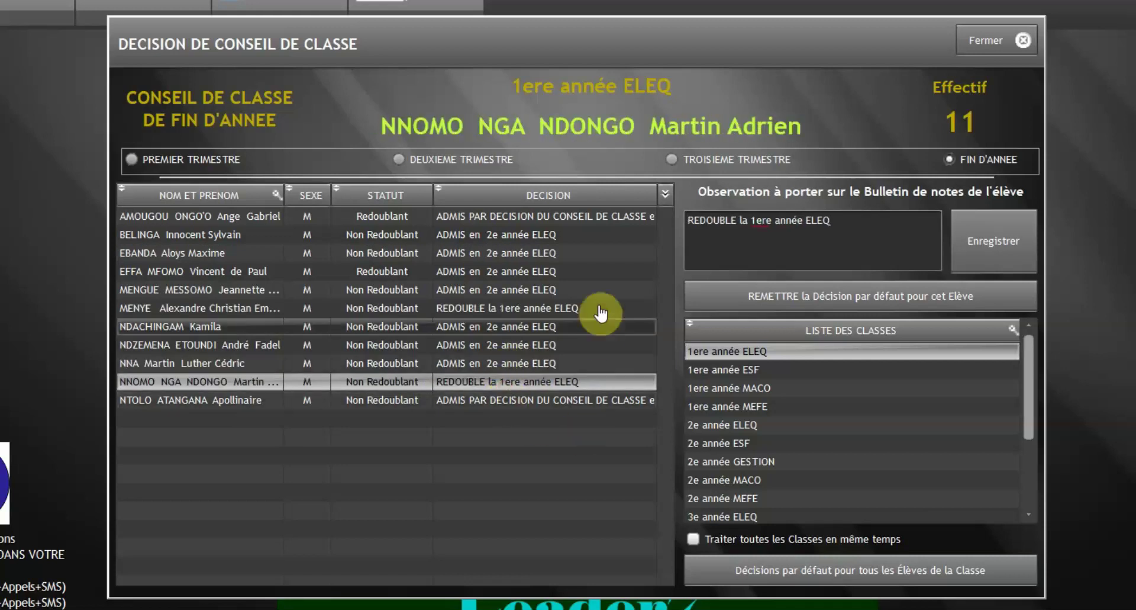
pyautogui.click(502, 236)
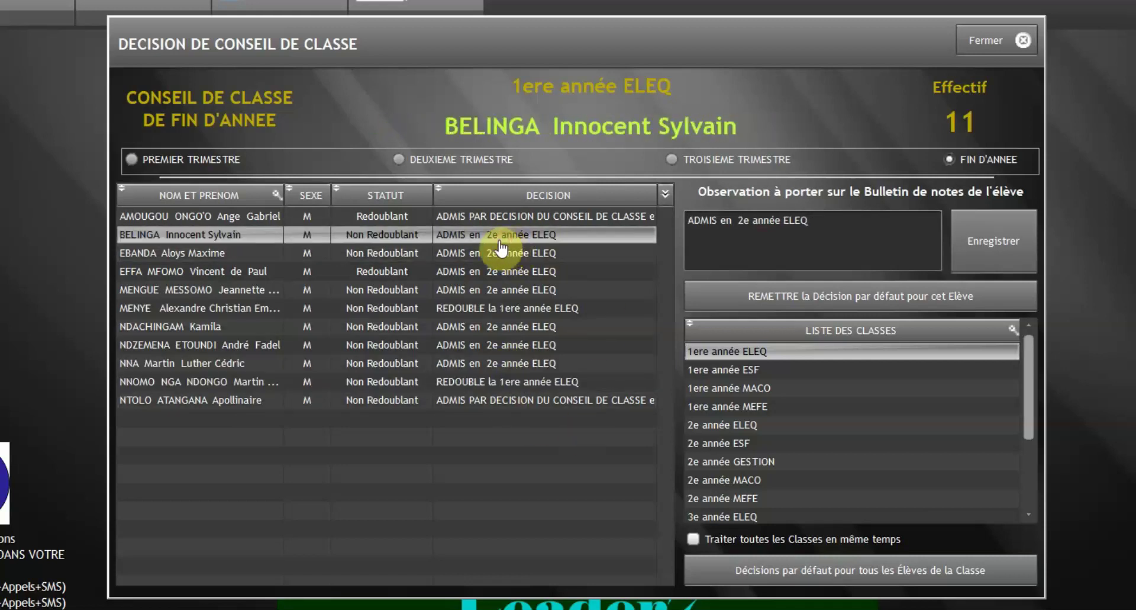
pyautogui.click(520, 271)
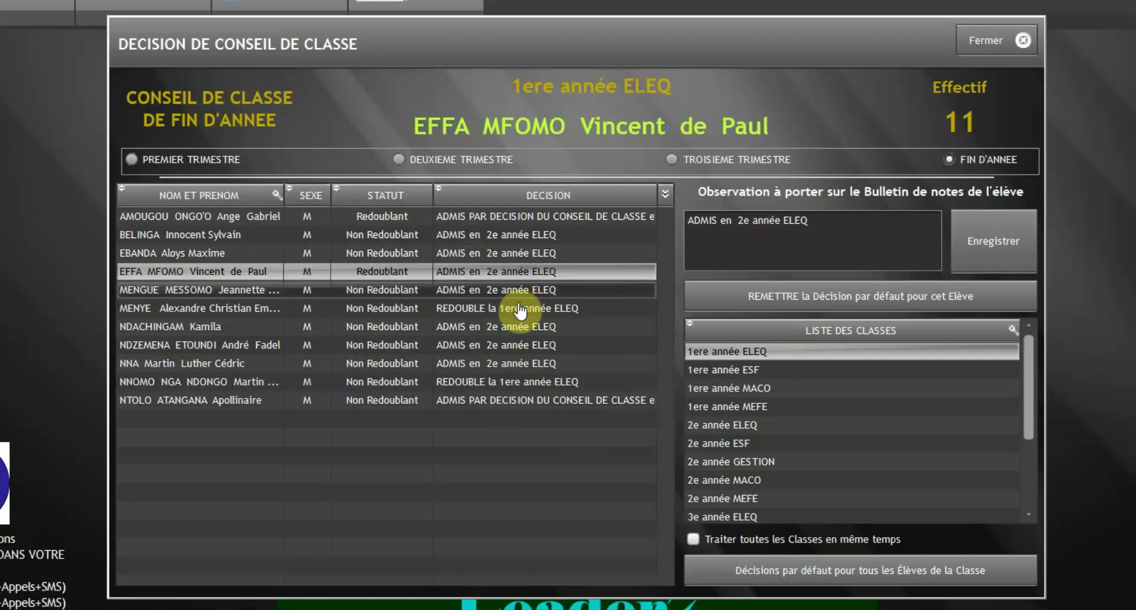
pyautogui.click(520, 309)
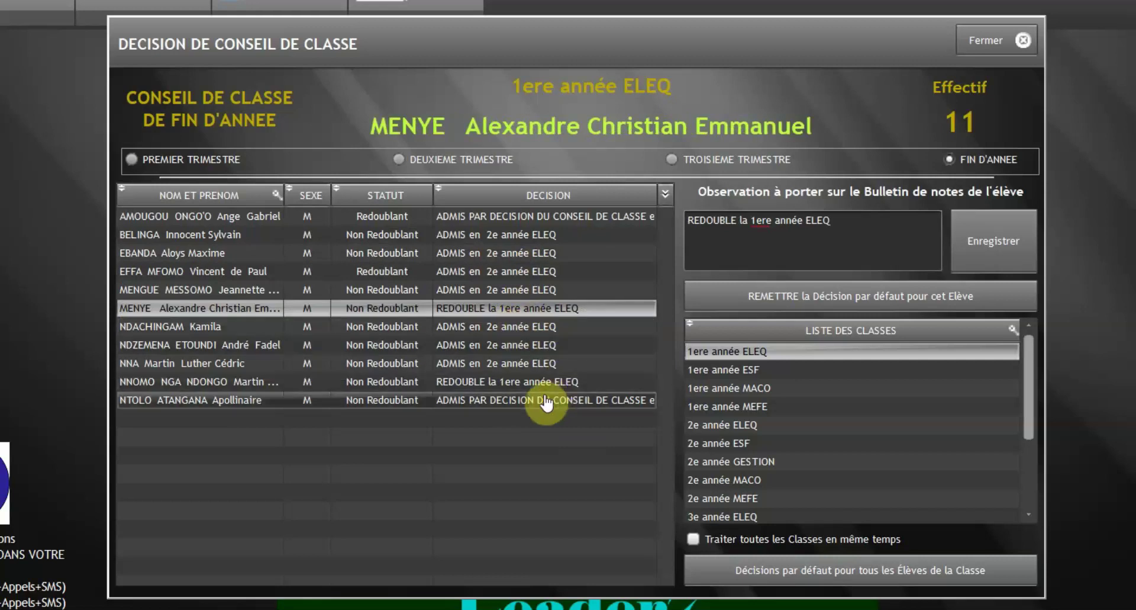
# Step: Check the full report-card observation text of the first listed student and of several other students in 1ere année ELEQ
pyautogui.click(521, 224)
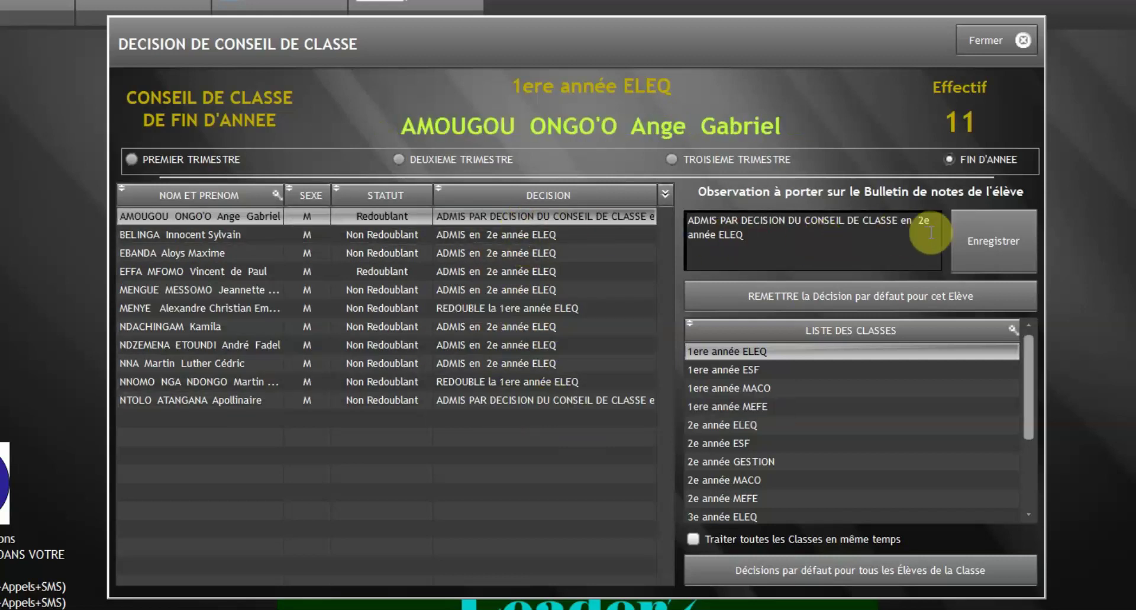
pyautogui.tripleClick(752, 236)
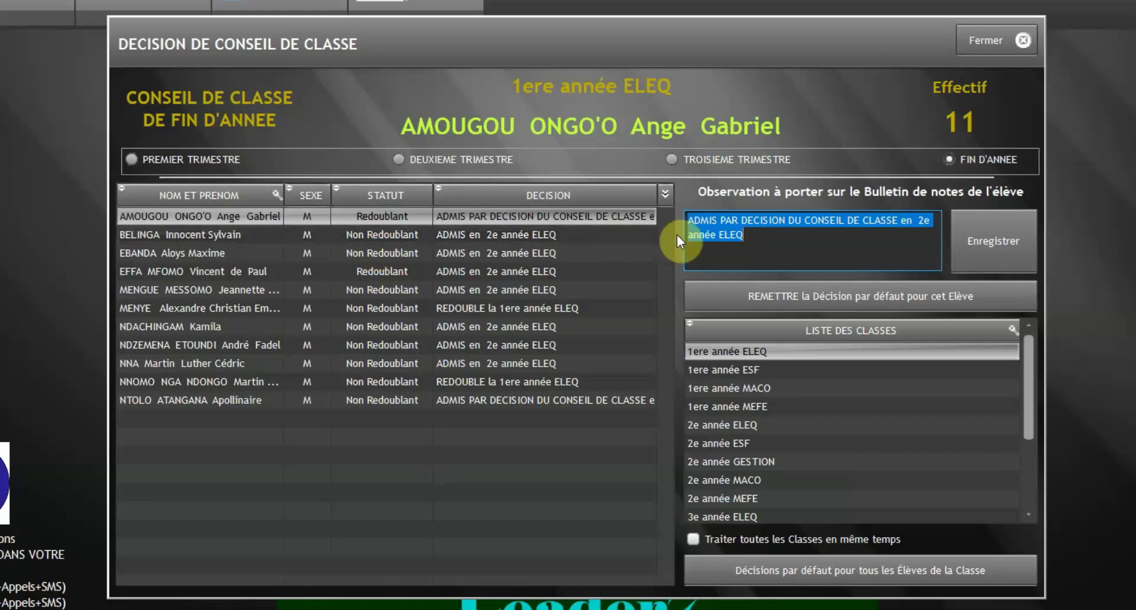
pyautogui.click(577, 271)
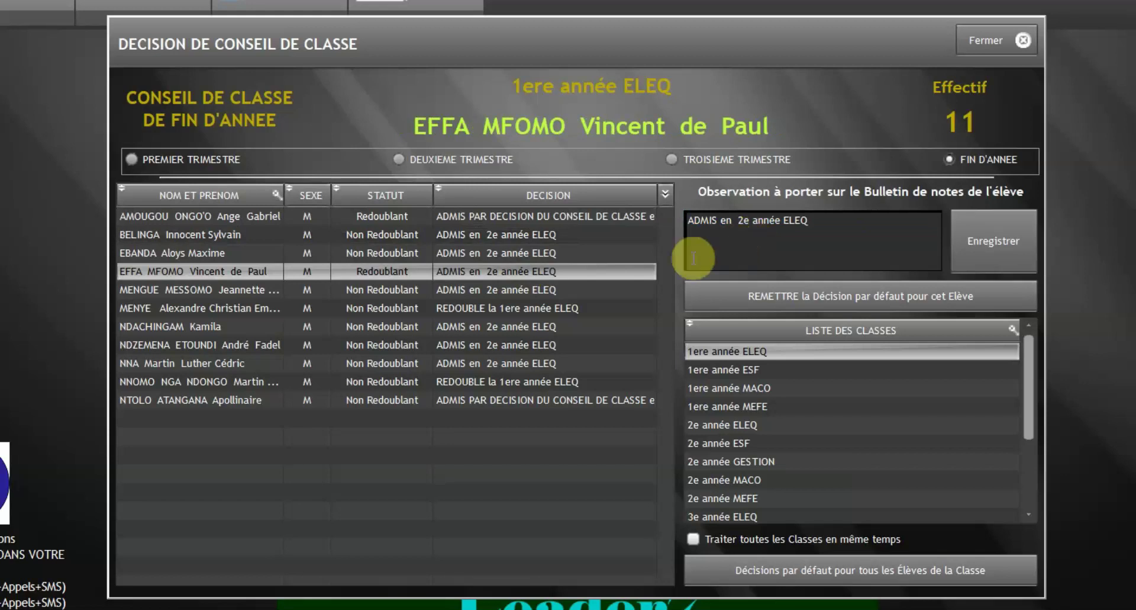
pyautogui.click(651, 307)
pyautogui.click(579, 329)
pyautogui.click(579, 364)
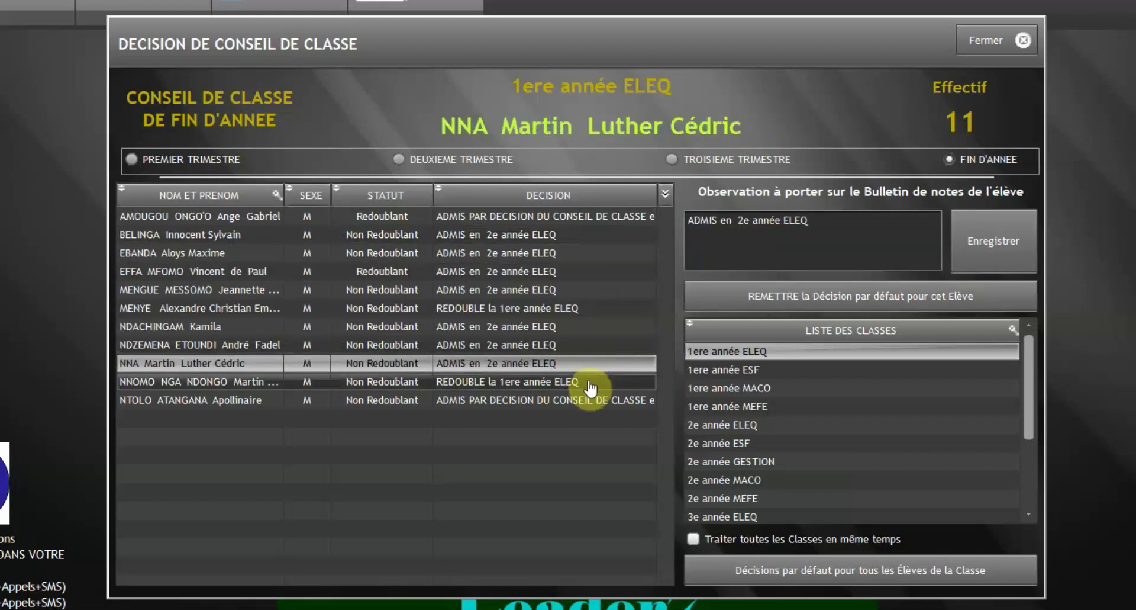
# Step: Save the observation "REDOUBLE la 1ere année ELEQ" for the sixth listed student and close the class council decisions
pyautogui.click(579, 315)
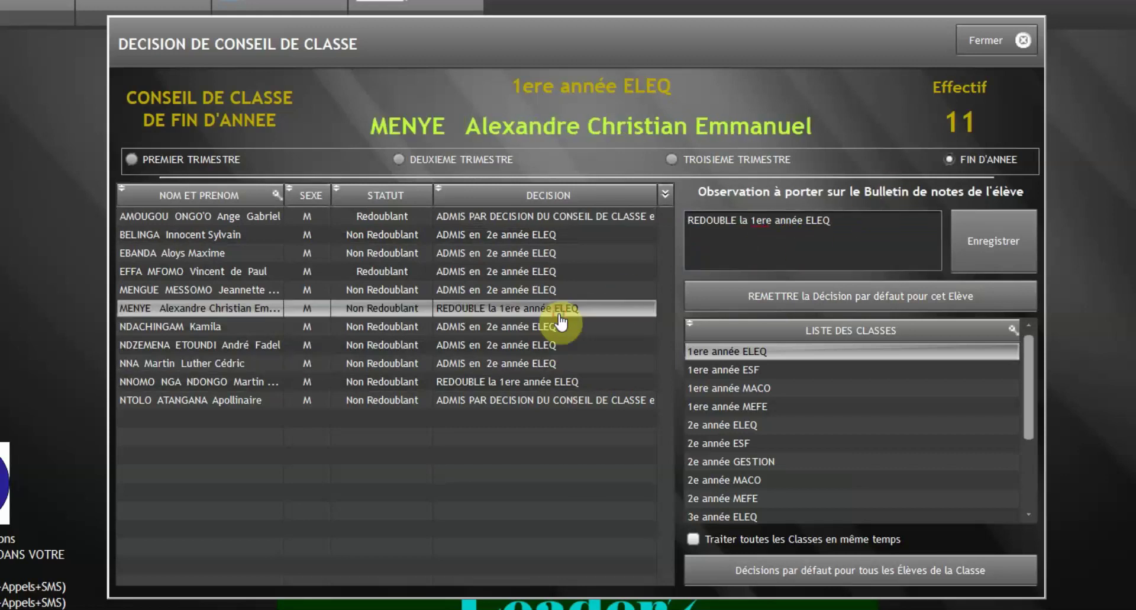
pyautogui.tripleClick(839, 228)
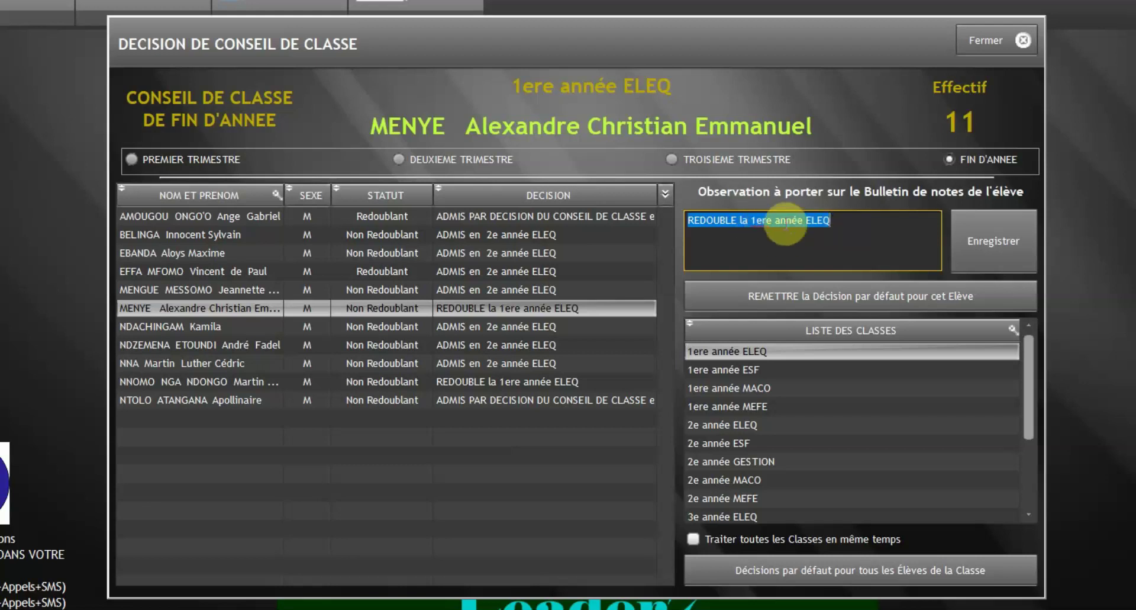
pyautogui.click(994, 262)
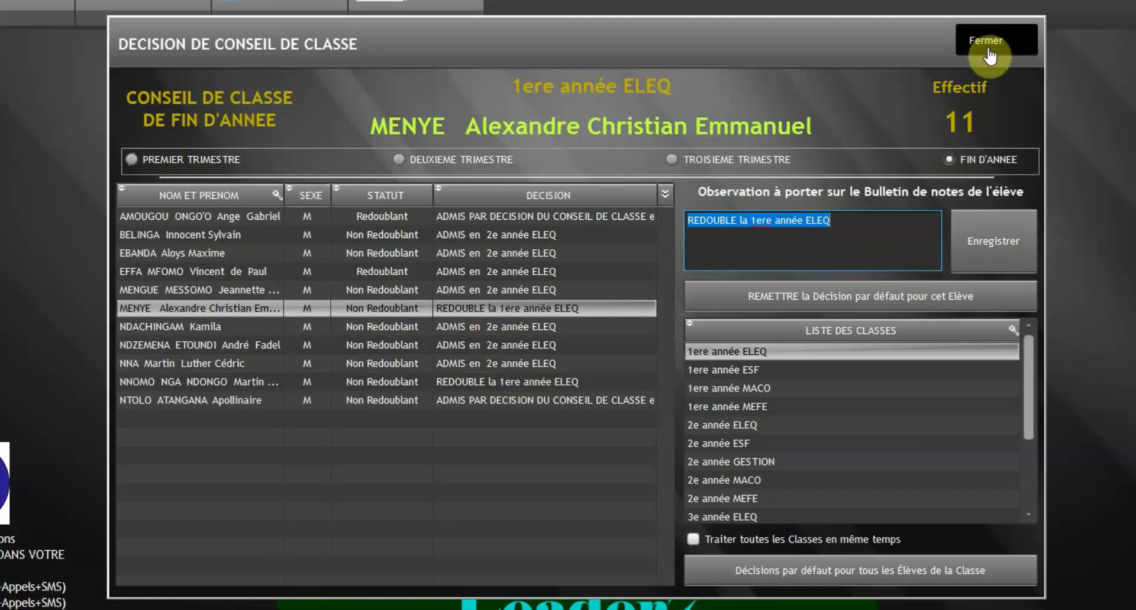
pyautogui.click(579, 257)
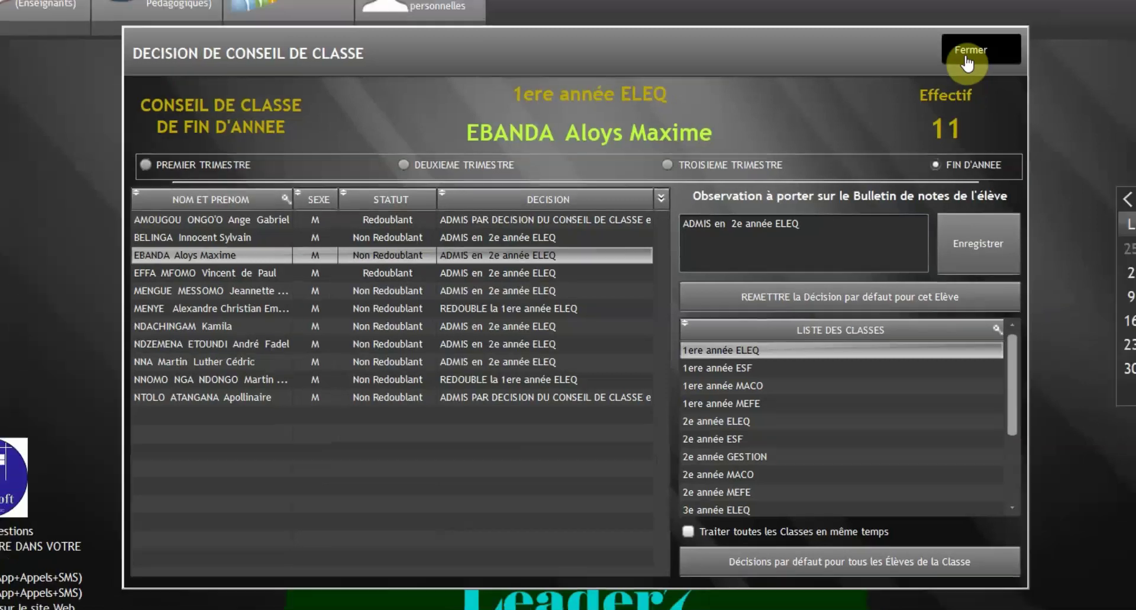
pyautogui.click(982, 47)
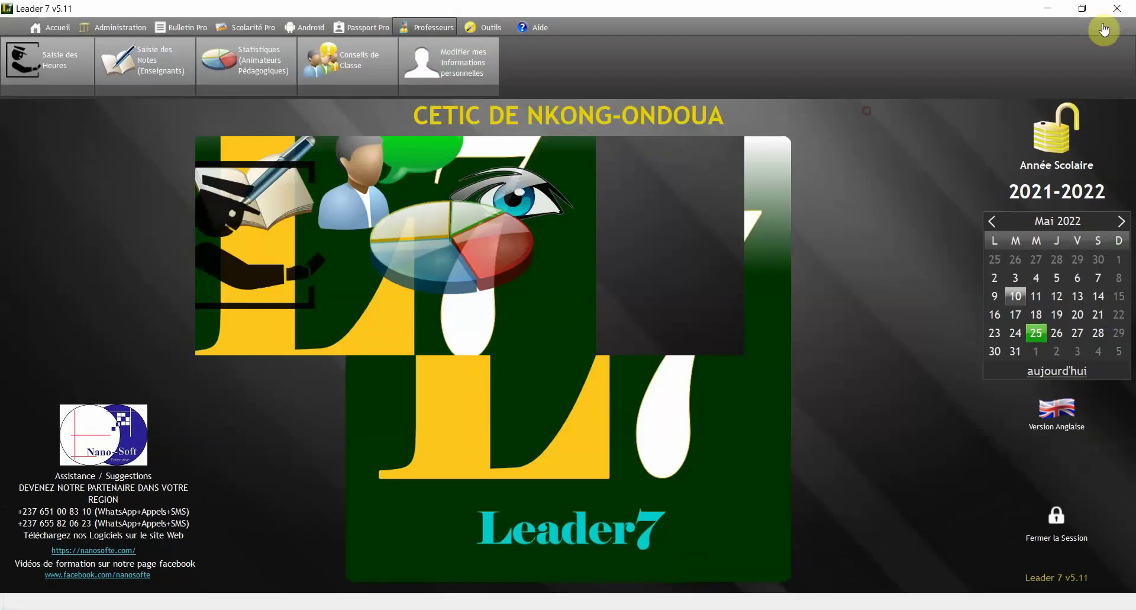